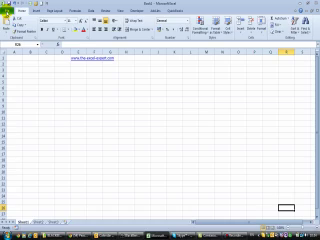
Open Backstage view on Book1's Info page.
left_click(8, 12)
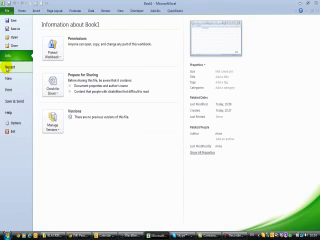
Show the Recent page with Recent Workbooks and Recent Places.
left_click(10, 70)
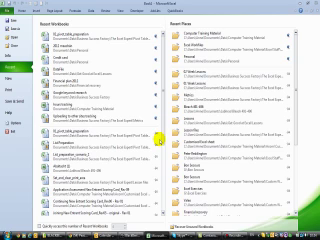
scroll(157, 133, "up", 1)
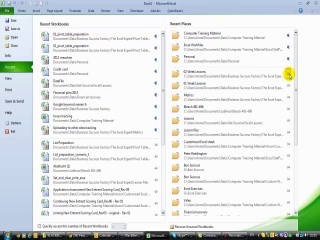
Pin a folder to the top of the Recent Places list.
left_click(291, 73)
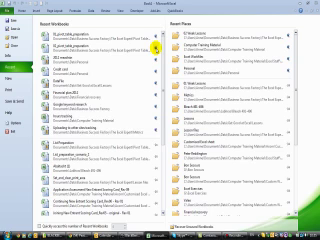
Unpin the workbook at the top of Recent Workbooks.
left_click(157, 46)
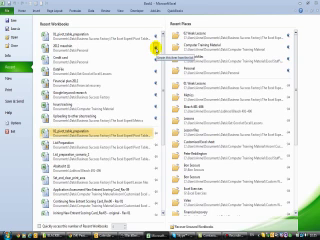